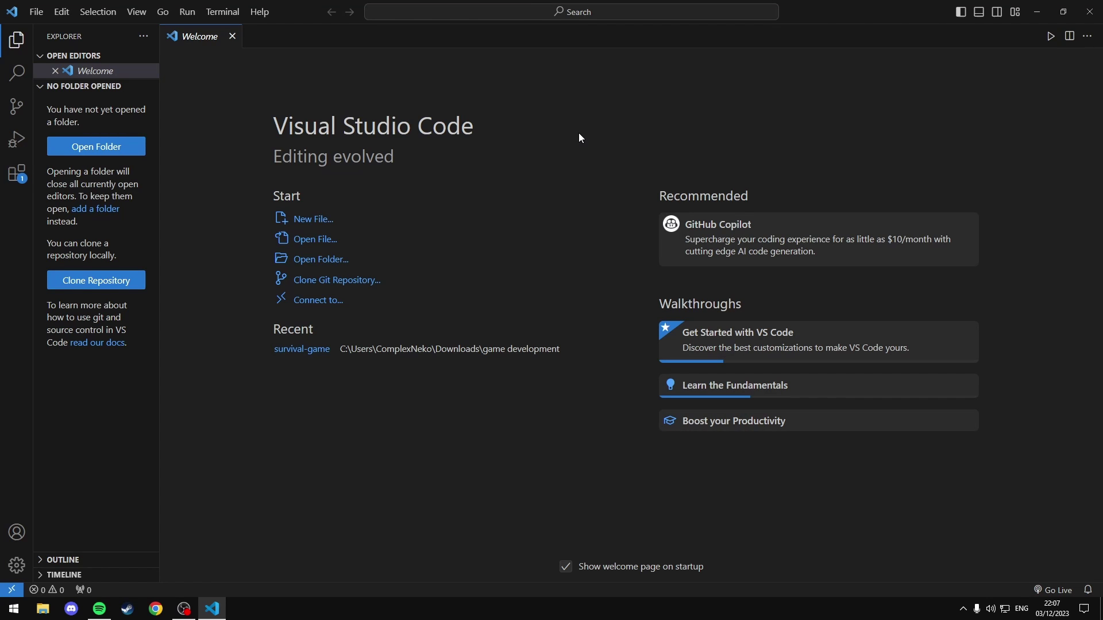
Launch Task Manager from search and open a Visual Studio Code process's file location.
key(super)
text(ta)
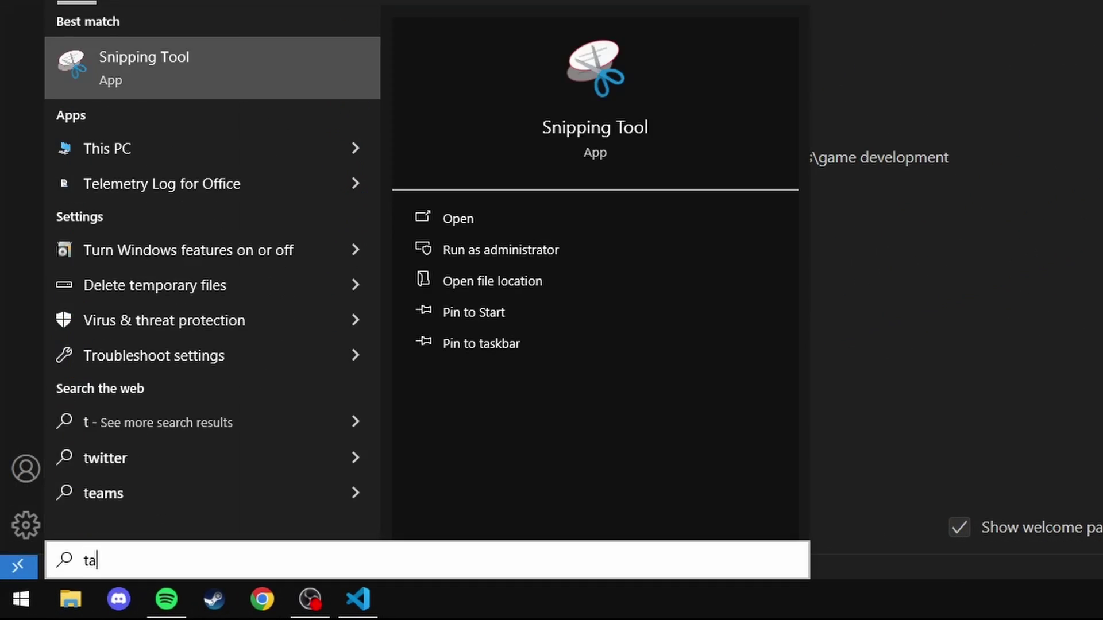
text(sk)
key(Return)
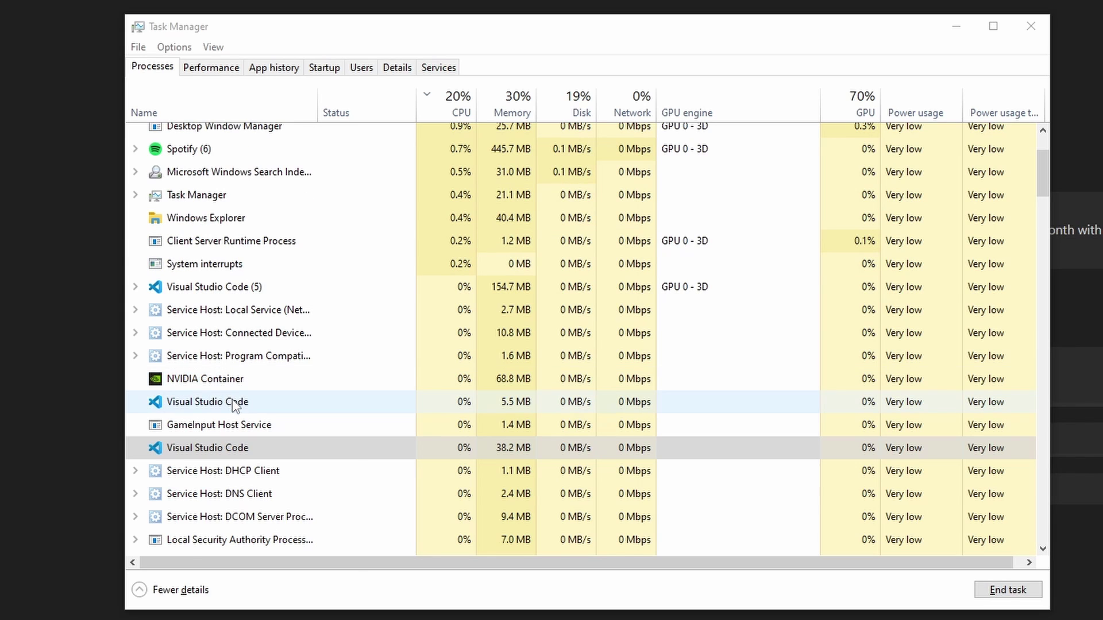
right_click(208, 447)
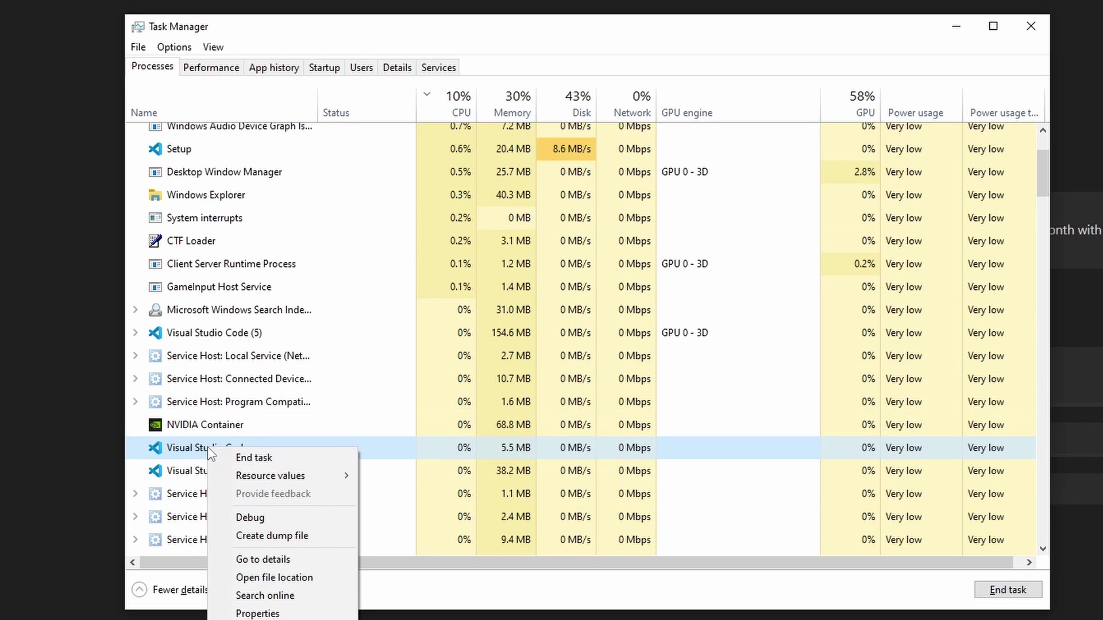
click(277, 579)
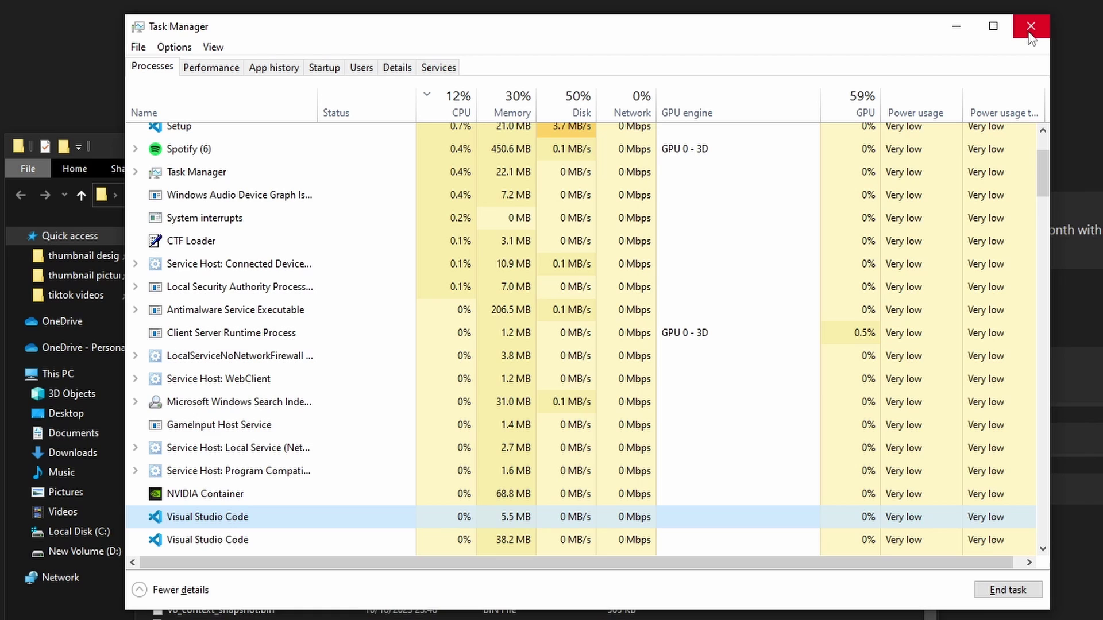
Close Task Manager and copy the Microsoft VS Code folder path from File Explorer's address bar.
click(1031, 33)
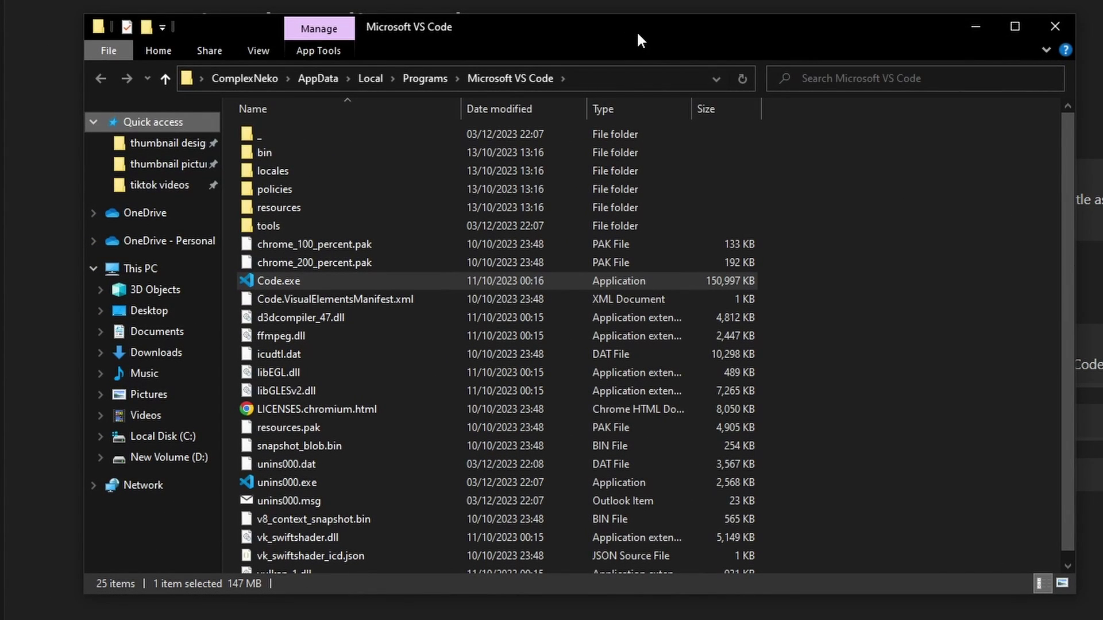
click(617, 79)
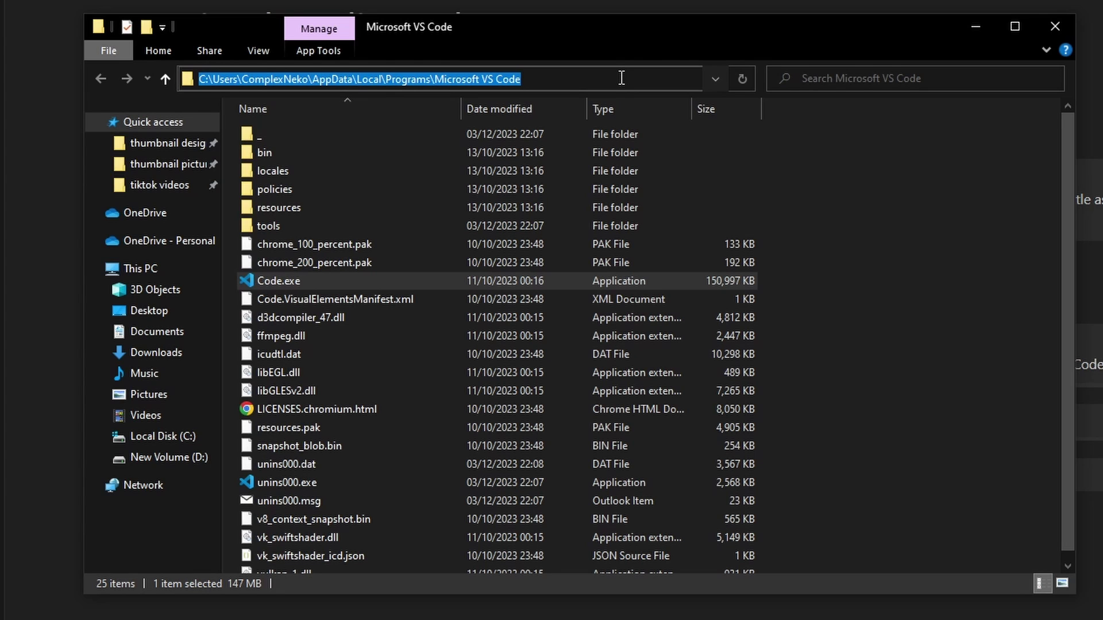
key(Escape)
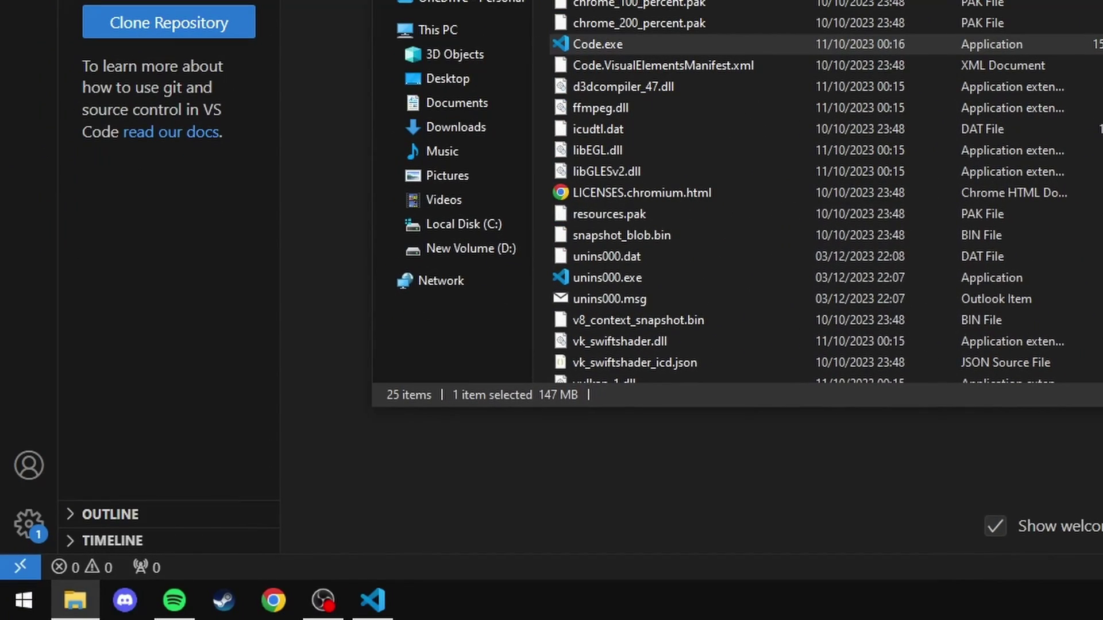
key(super)
text(g)
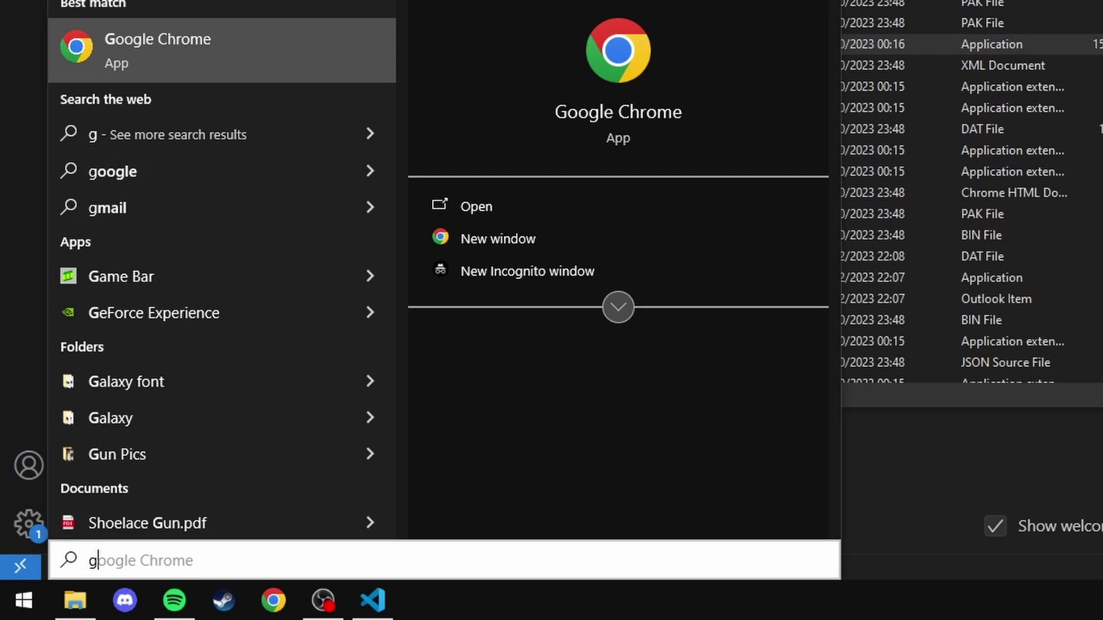
text(rap)
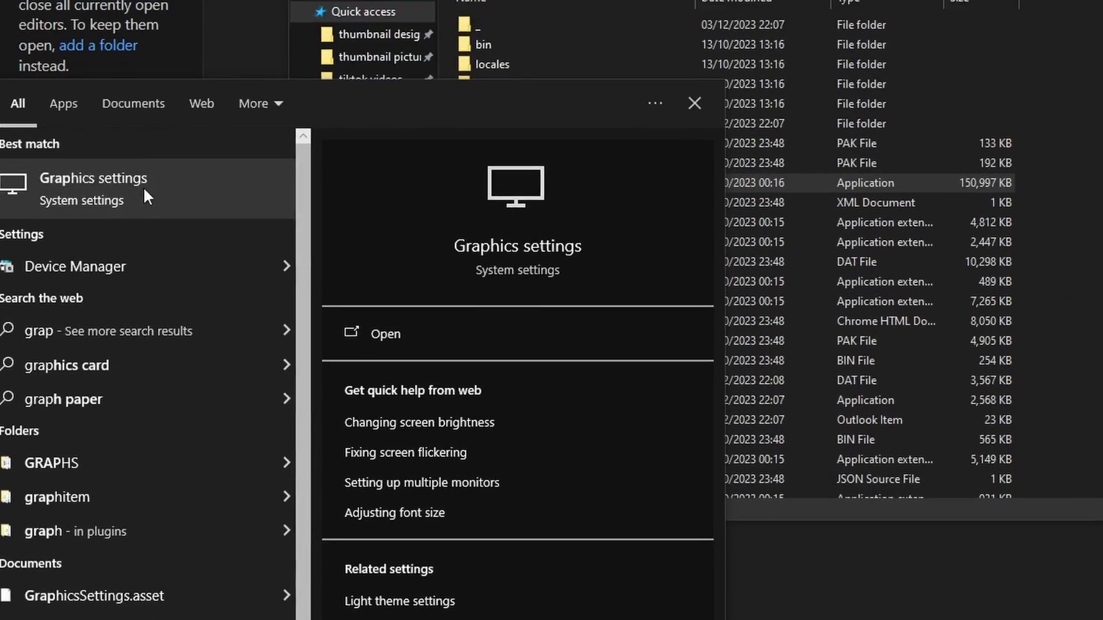
On the Graphics settings page, browse to the pasted Microsoft VS Code folder path.
click(216, 49)
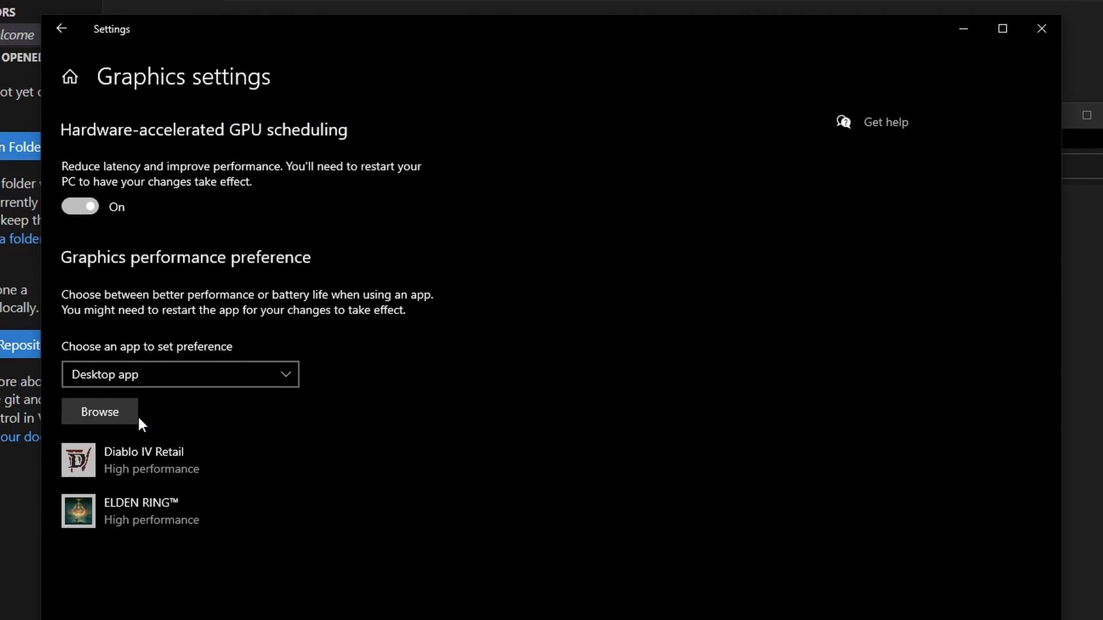
click(136, 418)
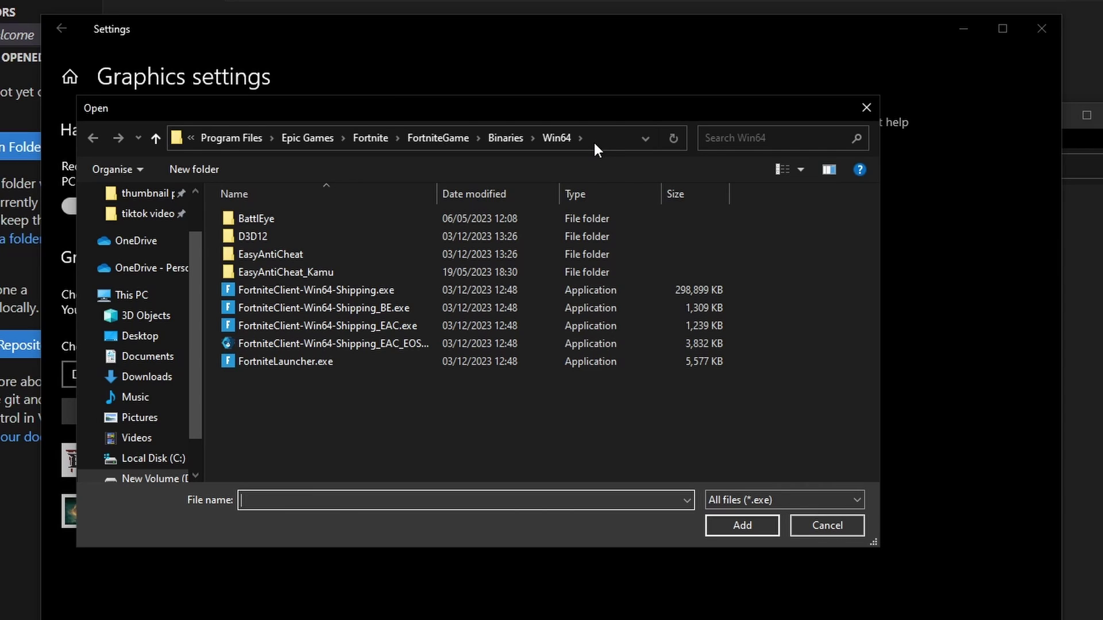
click(593, 141)
drag(554, 138, 186, 138)
key(BackSpace)
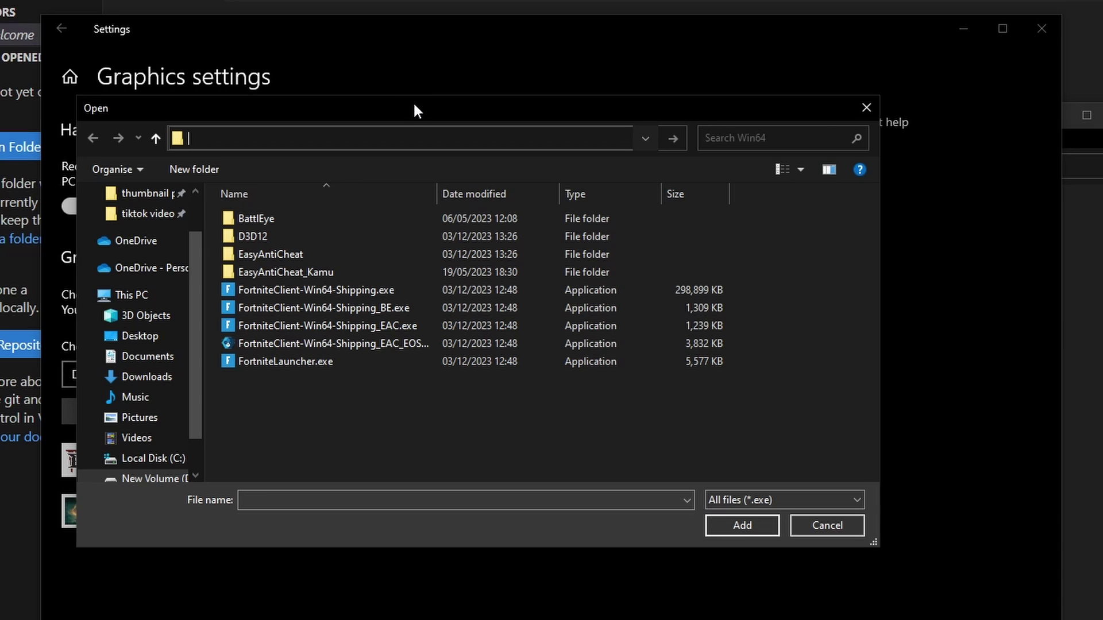
text(C:\Users\ComplexNeko\AppData\Local\Programs\Microsoft VS Code)
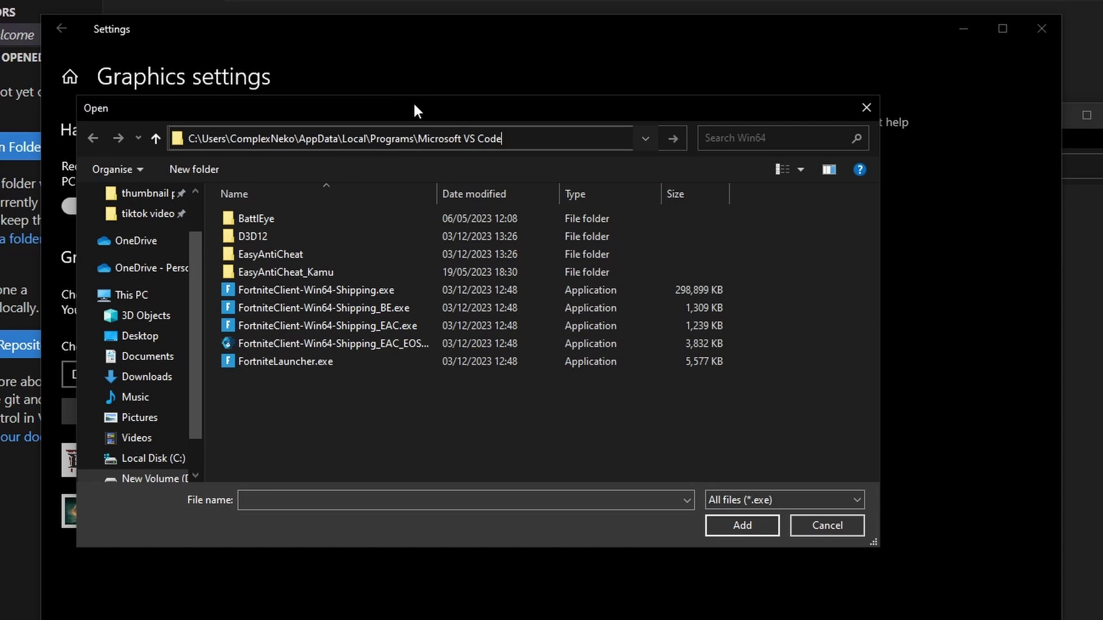
key(Return)
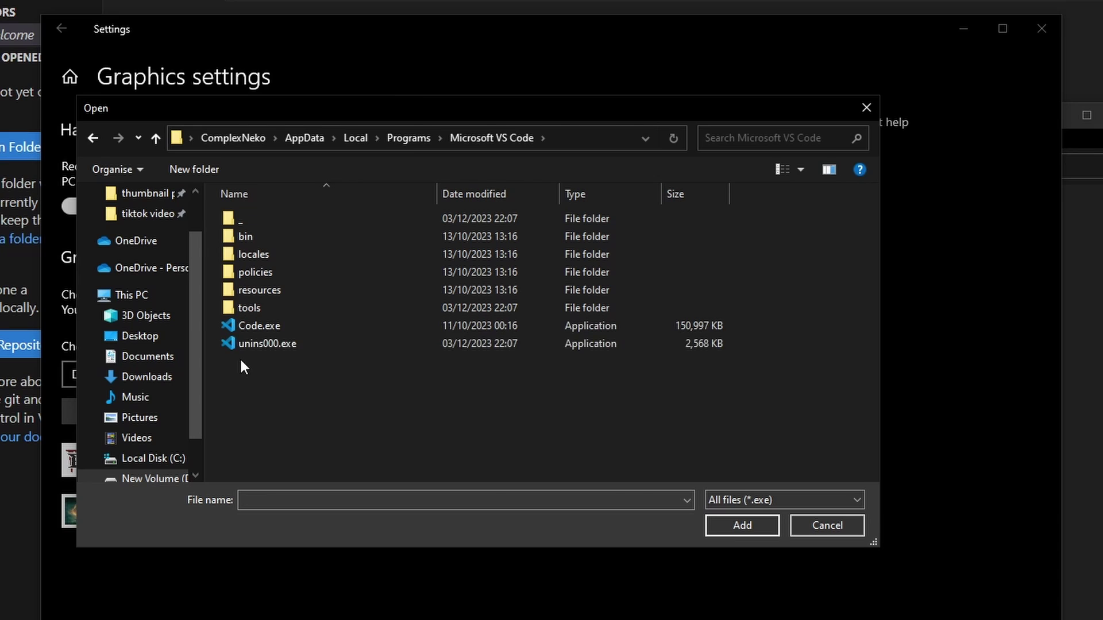
Add Code.exe to the app list and save its preference as High performance.
click(310, 328)
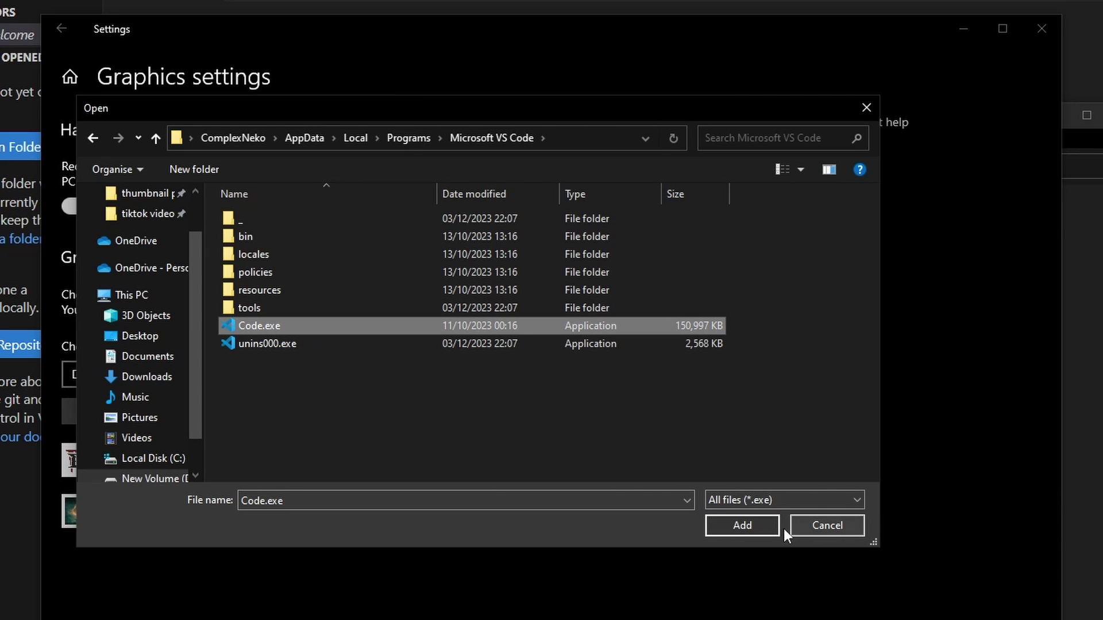
click(754, 528)
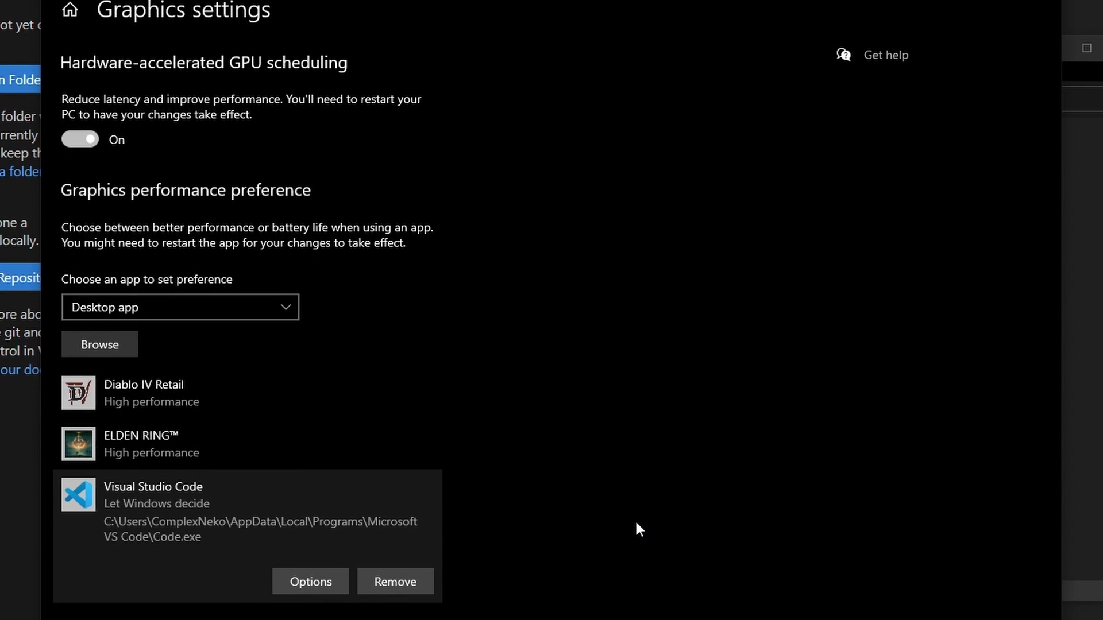
click(325, 585)
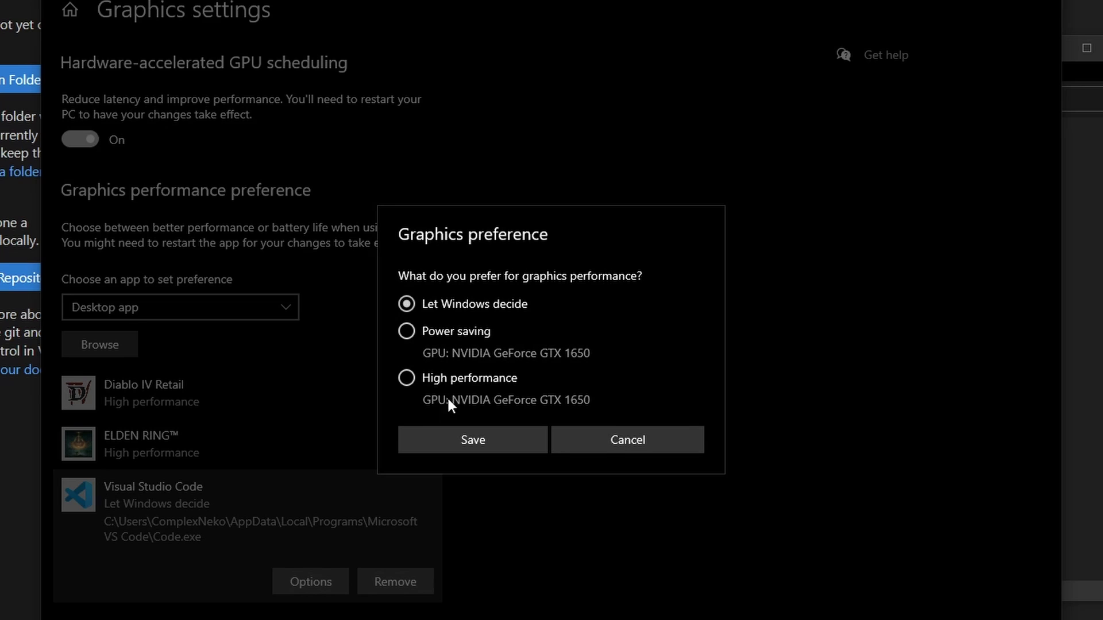
click(439, 377)
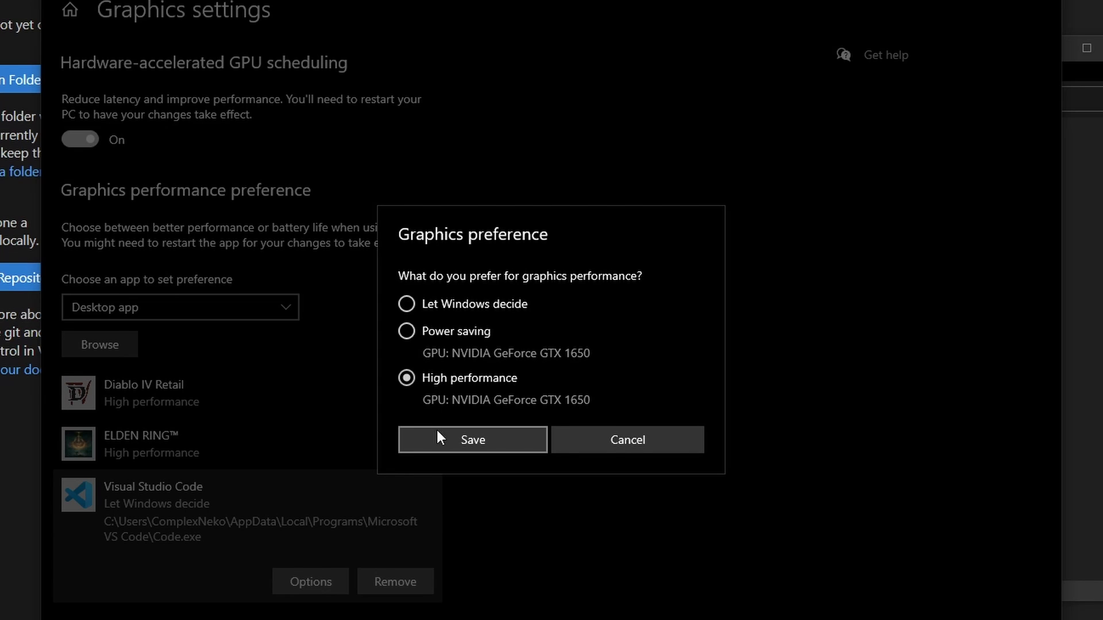
click(455, 438)
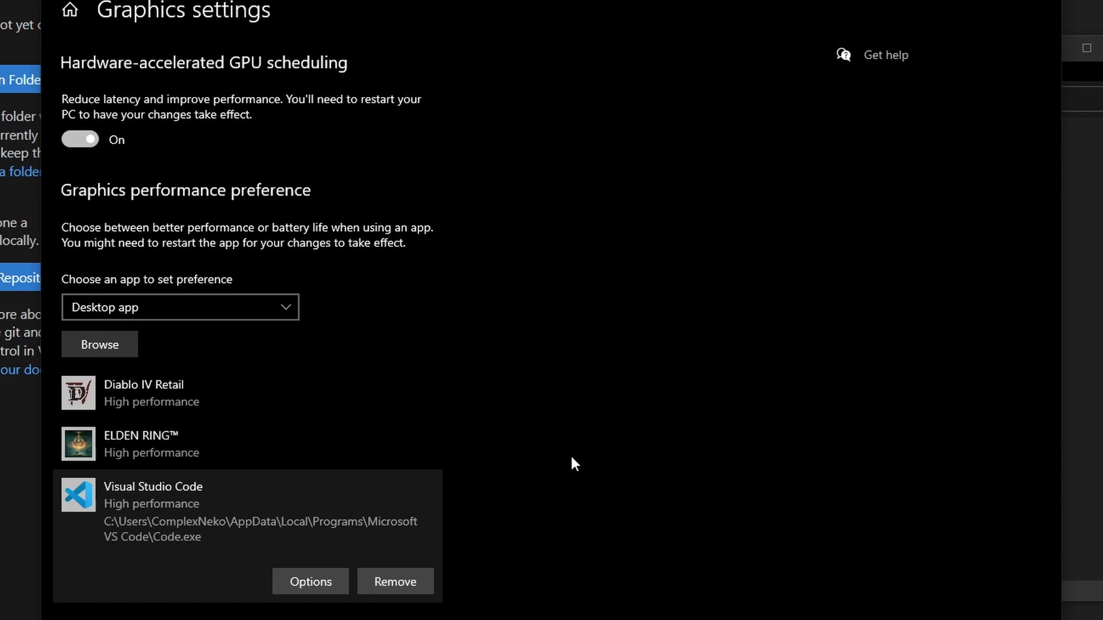